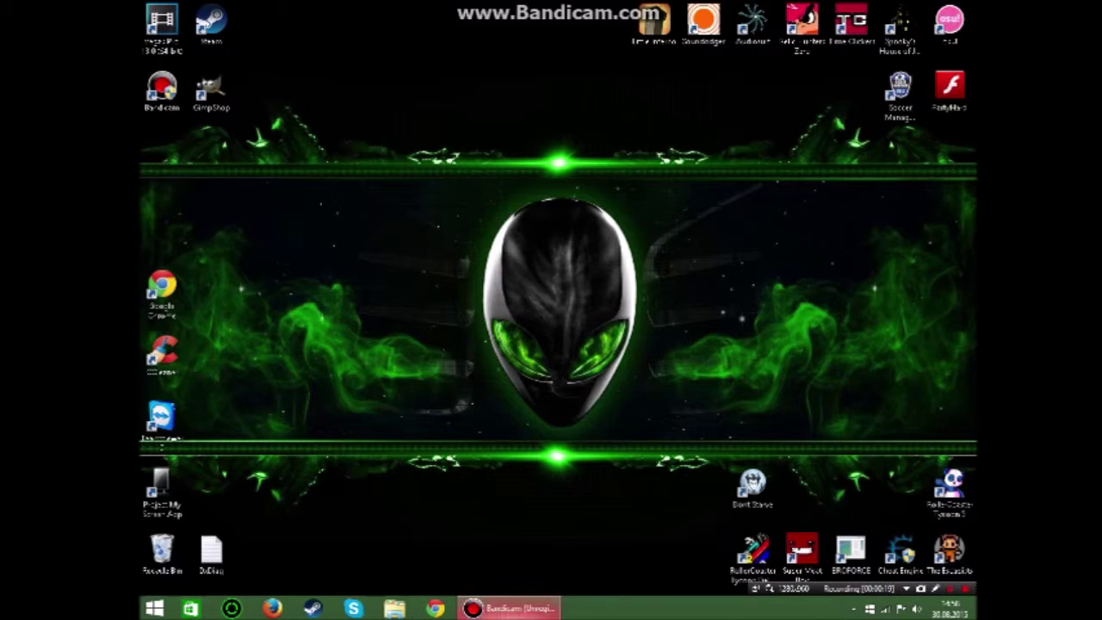
Step: Open the properties of Local Disk (C:) from This PC
{"action": "mouse_move", "coordinate": [508, 609]}
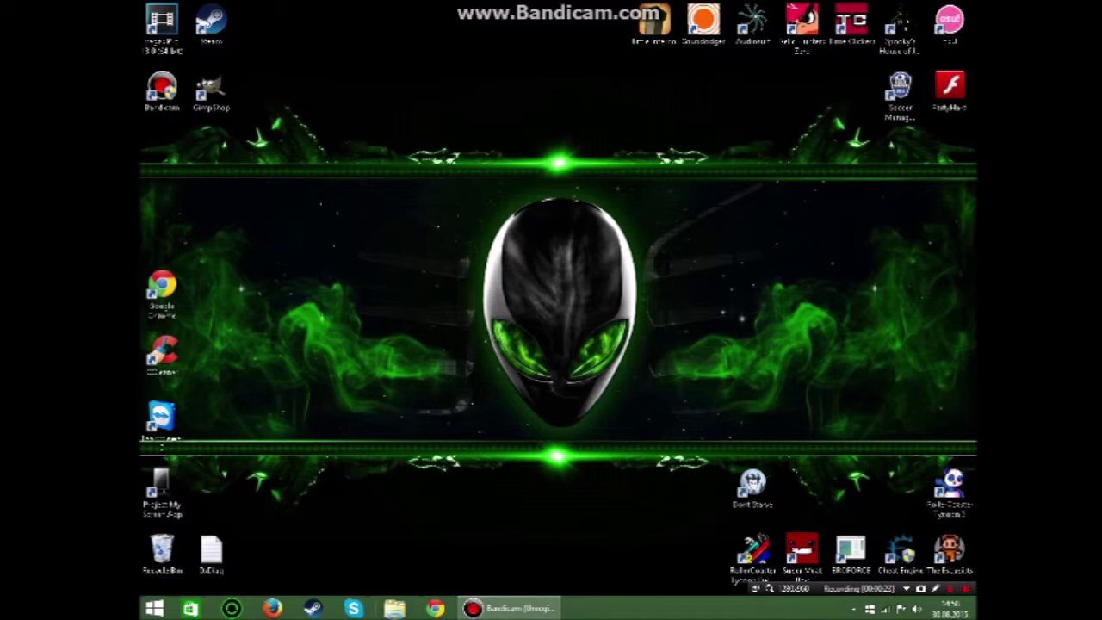
{"action": "left_click", "coordinate": [394, 609]}
{"action": "left_click", "coordinate": [528, 24]}
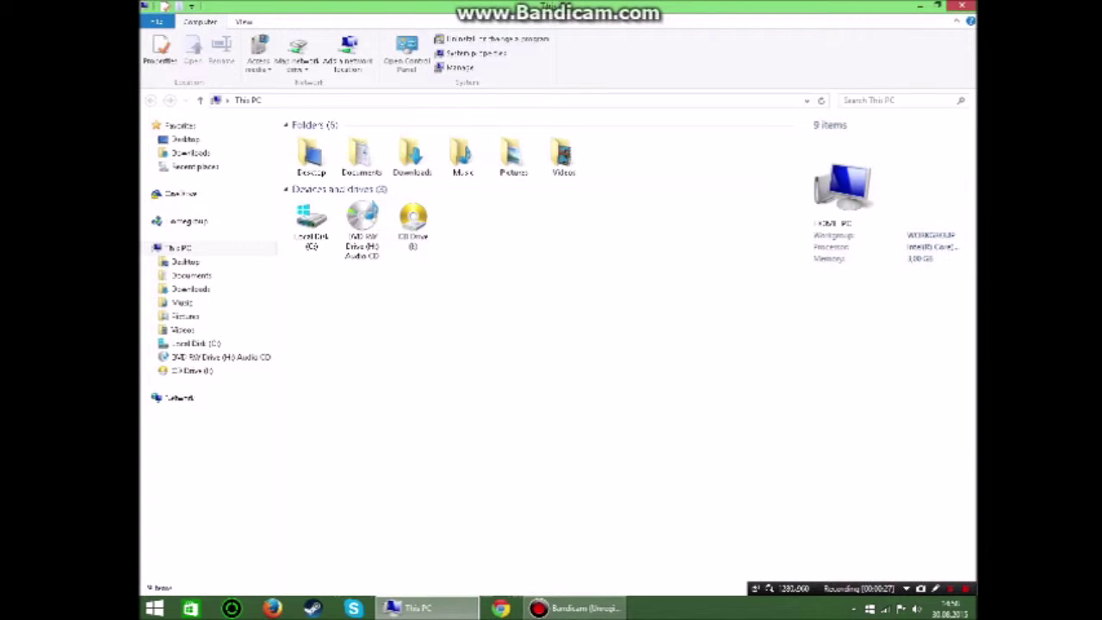
{"action": "left_click", "coordinate": [311, 226]}
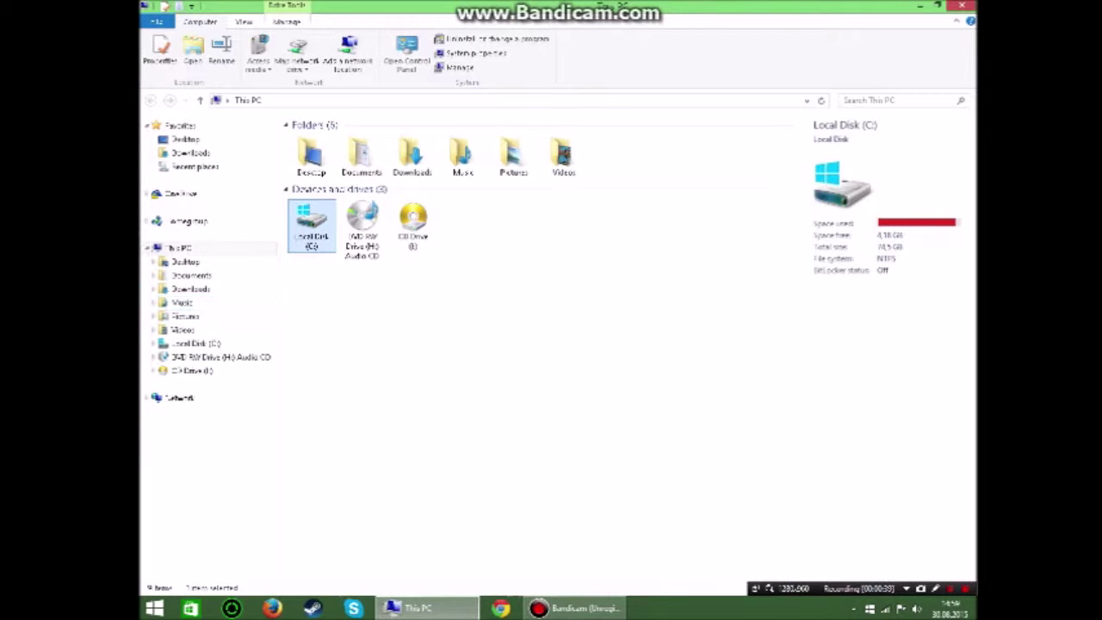
{"action": "right_click", "coordinate": [310, 230]}
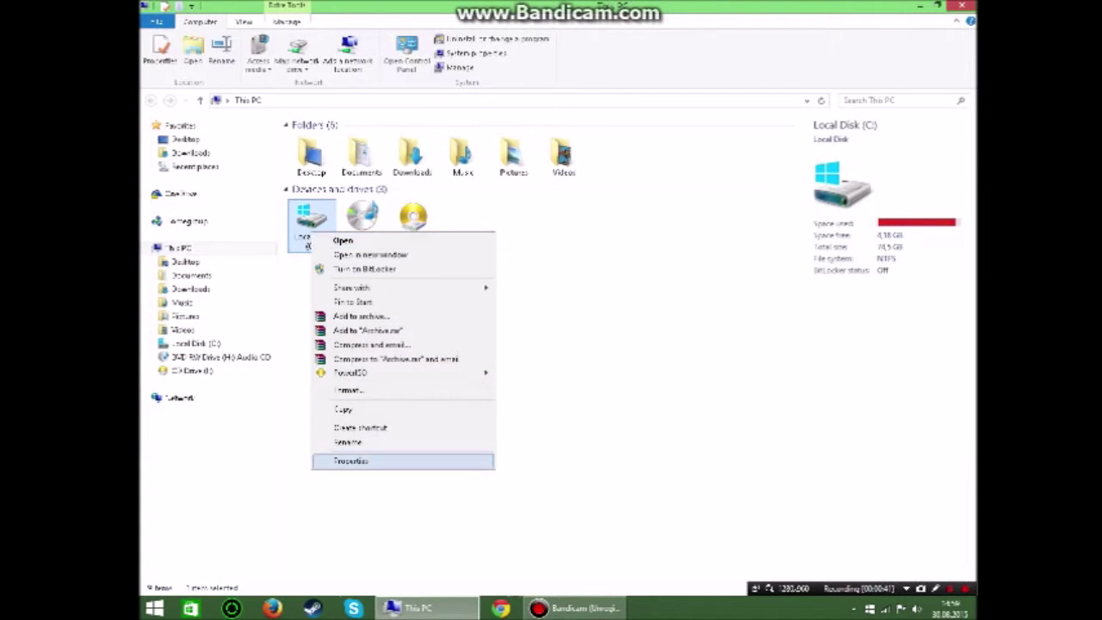
{"action": "left_click", "coordinate": [351, 460]}
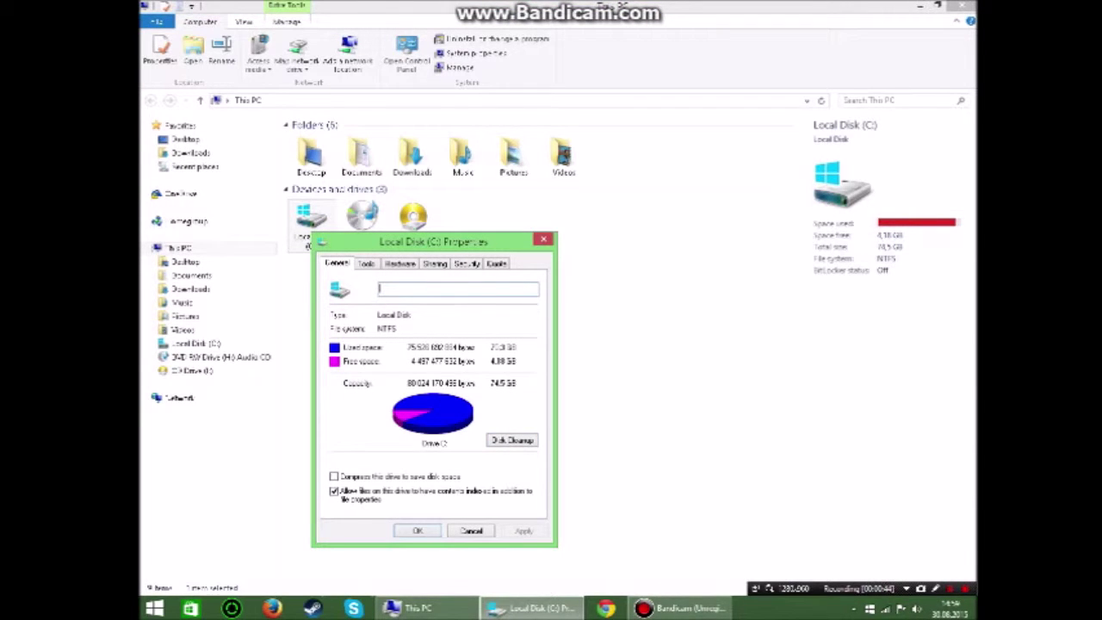
Step: Look through the drive's Tools, Hardware, Sharing and Quota properties and return to the general ones
{"action": "left_click", "coordinate": [366, 264]}
{"action": "left_click", "coordinate": [399, 263]}
{"action": "left_click", "coordinate": [435, 264]}
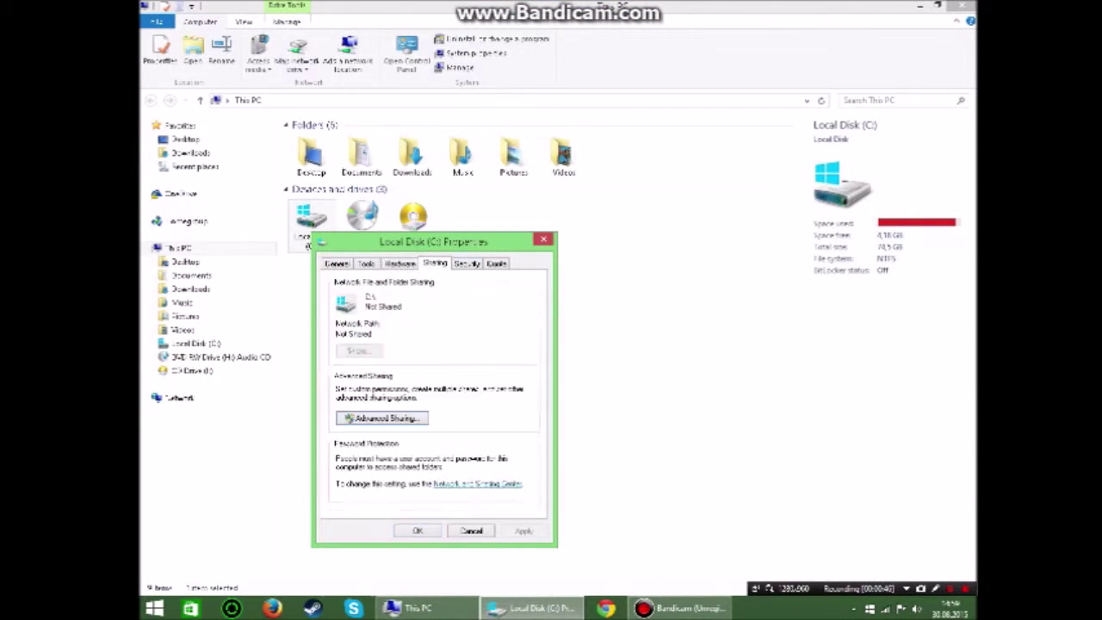
{"action": "left_click", "coordinate": [496, 263]}
{"action": "left_click", "coordinate": [435, 264]}
{"action": "key", "text": "ctrl+Tab"}
{"action": "key", "text": "ctrl+Tab"}
{"action": "key", "text": "ctrl+Tab"}
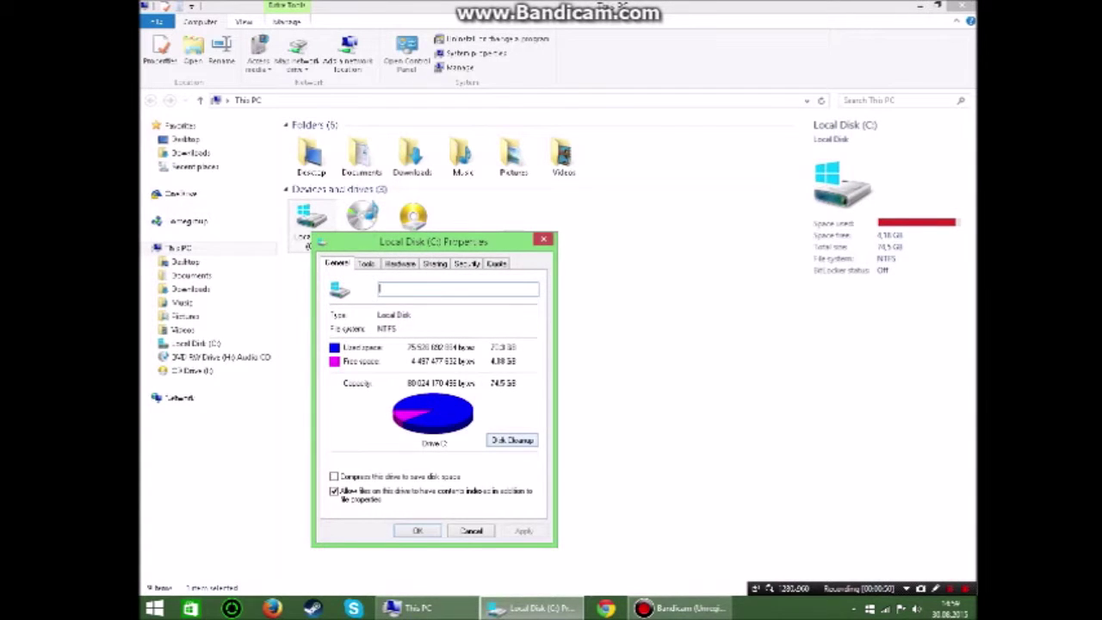
Step: Run Disk Cleanup on drive C: with System archived Windows Error Reporting and Recycle Bin also selected, permanently deleting the files
{"action": "key", "text": "Tab"}
{"action": "key", "text": "Return"}
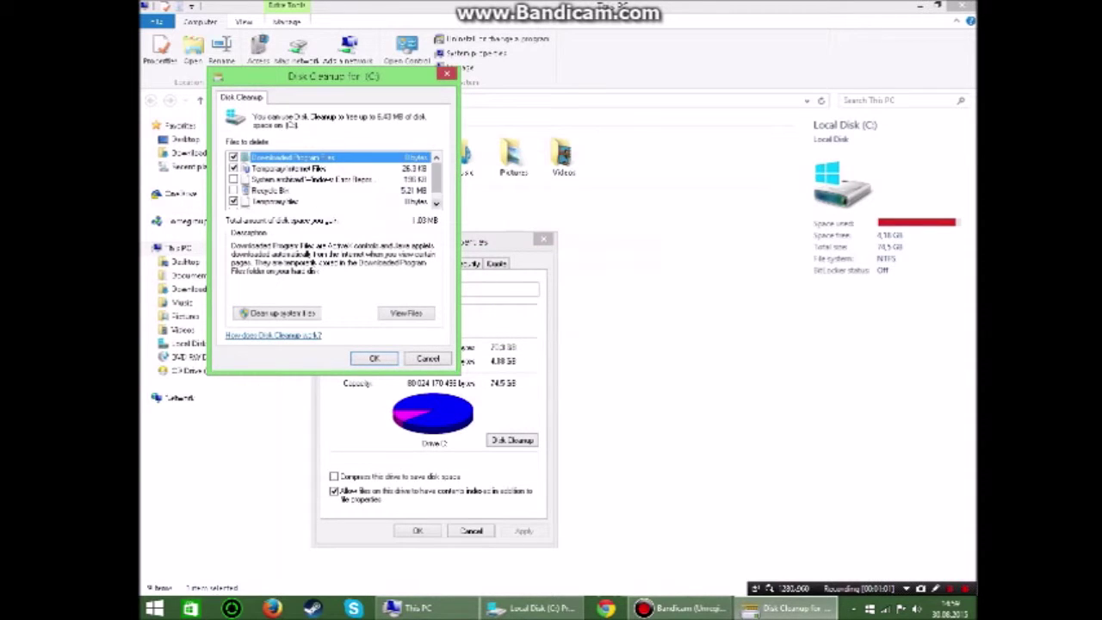
{"action": "scroll", "coordinate": [436, 180], "scroll_direction": "down", "scroll_amount": 1}
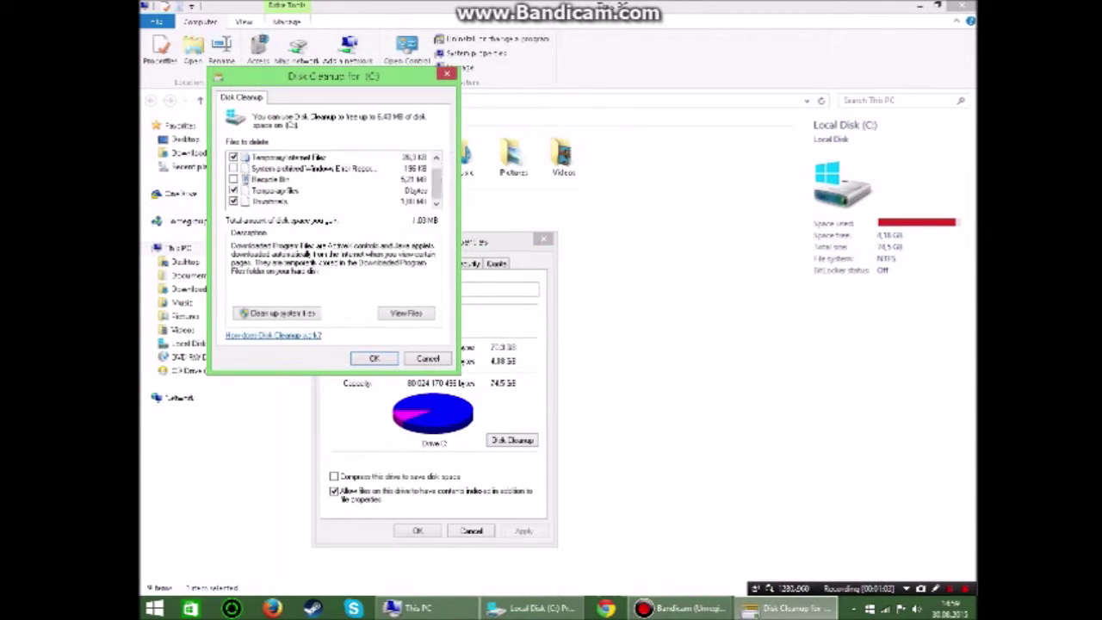
{"action": "left_click", "coordinate": [232, 168]}
{"action": "left_click", "coordinate": [233, 179]}
{"action": "left_click_drag", "start_coordinate": [437, 184], "coordinate": [436, 178]}
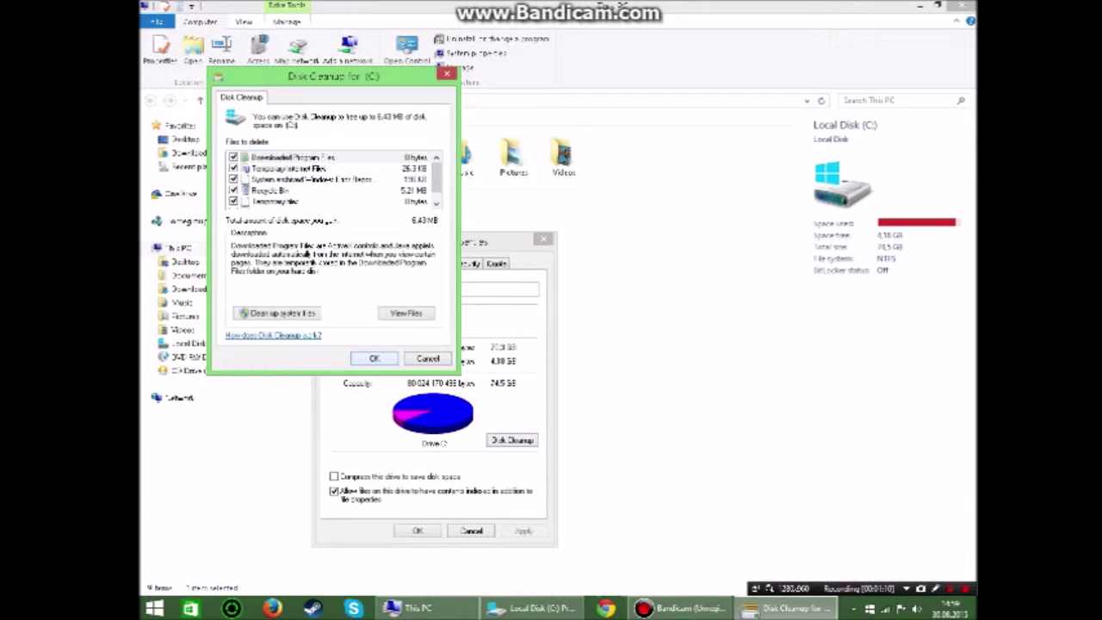
{"action": "left_click", "coordinate": [374, 358]}
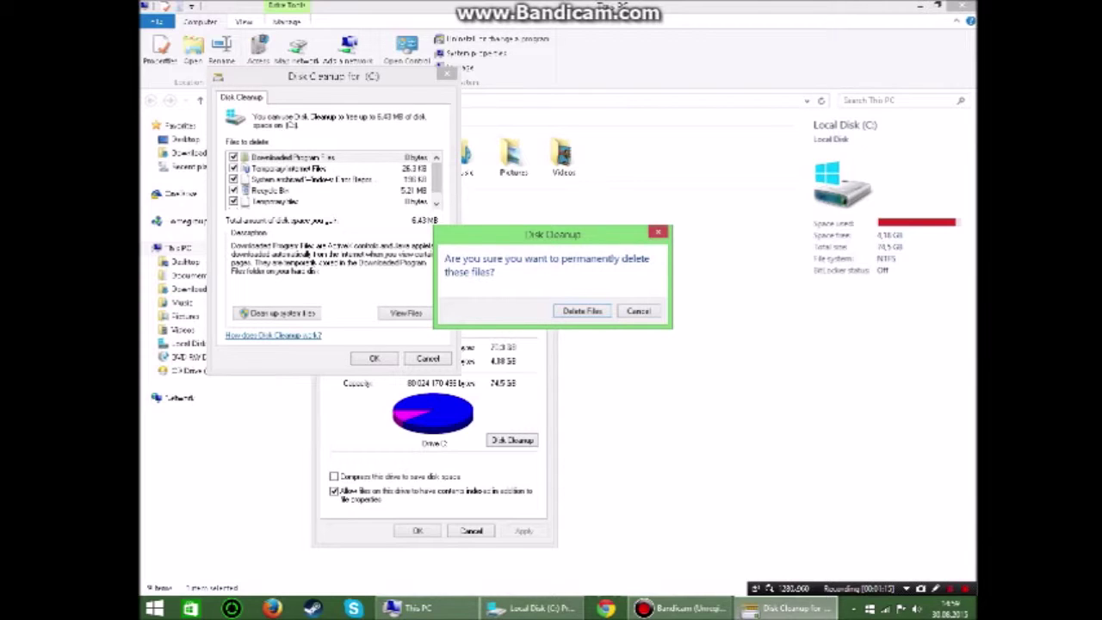
{"action": "left_click", "coordinate": [582, 311]}
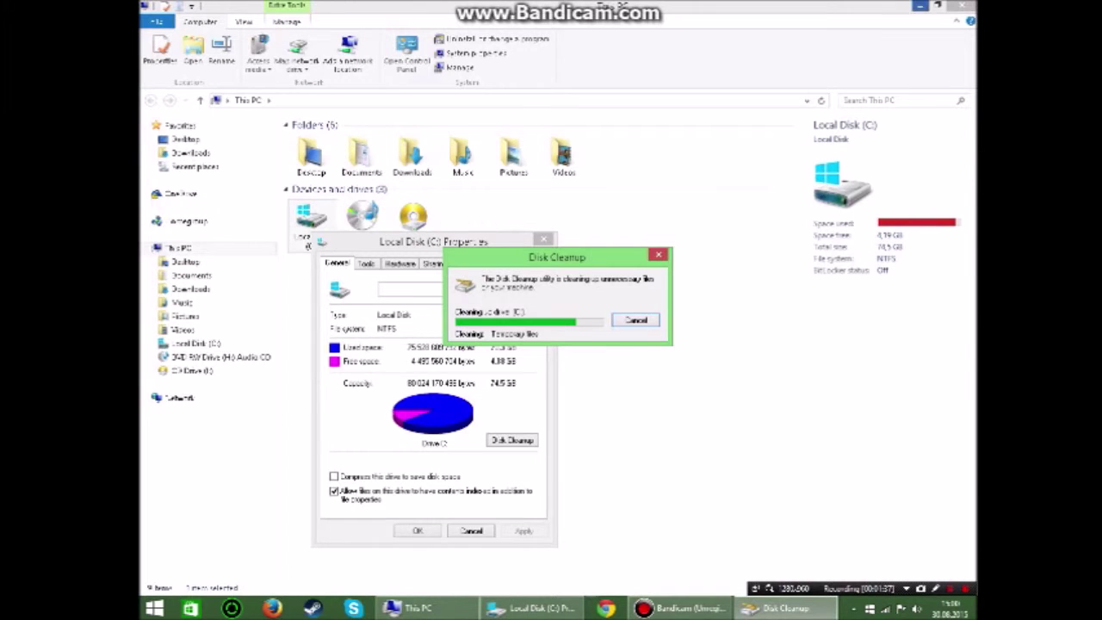
{"action": "left_click", "coordinate": [921, 6]}
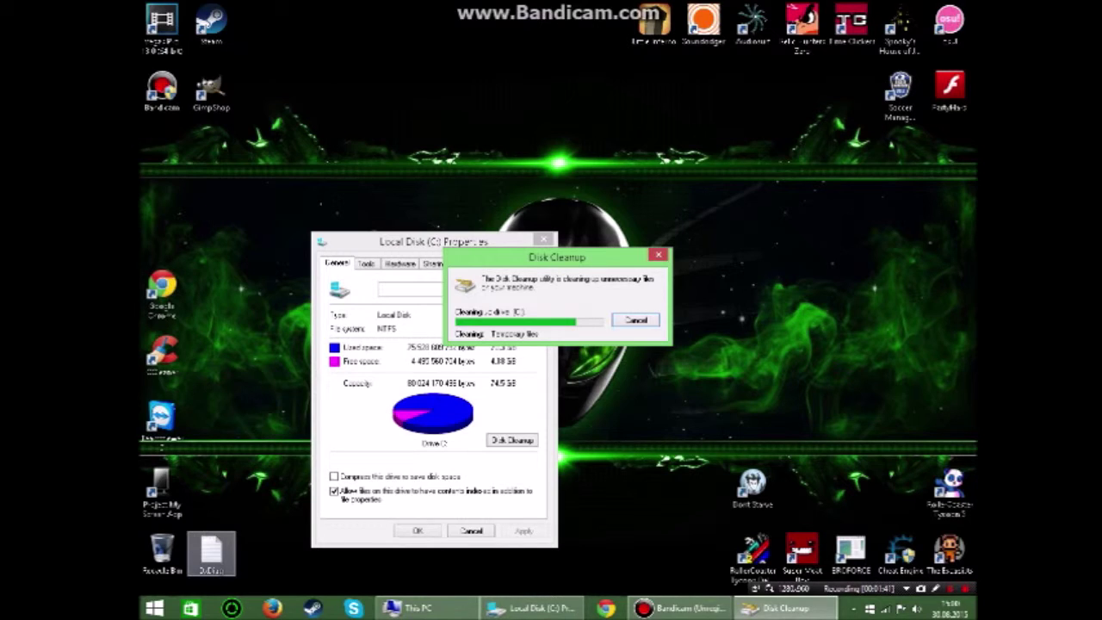
{"action": "left_click", "coordinate": [417, 608]}
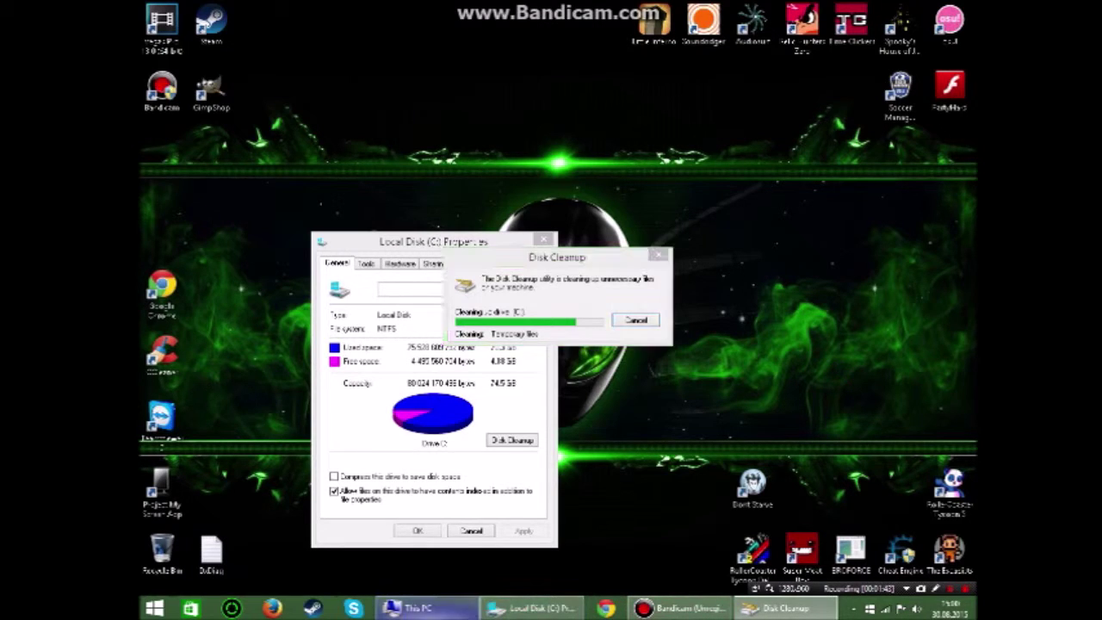
{"action": "left_click", "coordinate": [680, 608]}
{"action": "left_click", "coordinate": [786, 608]}
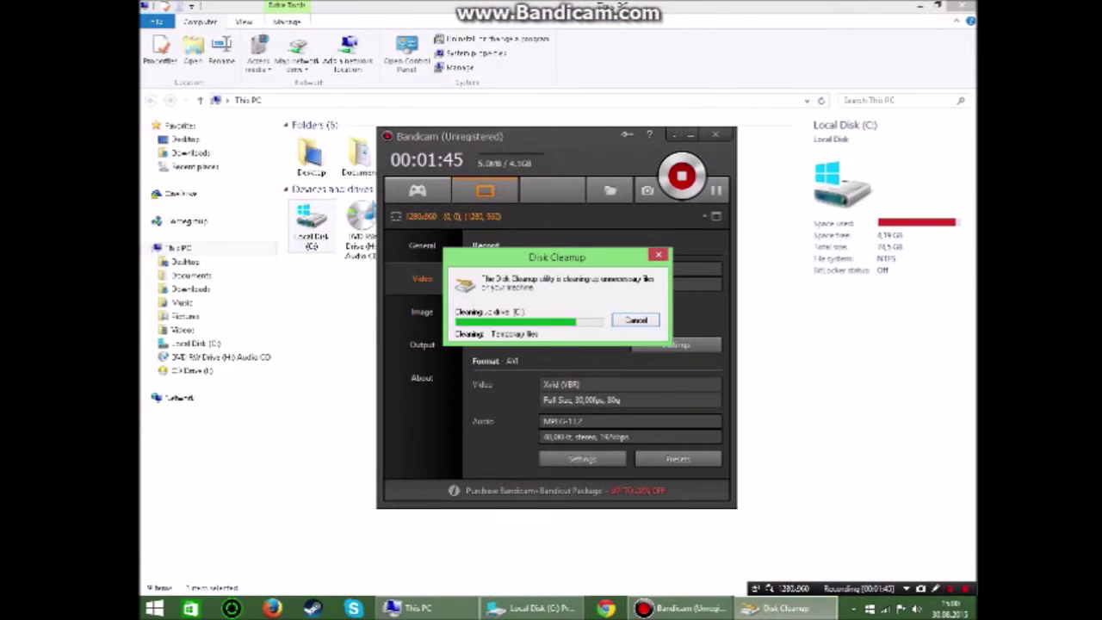
{"action": "left_click", "coordinate": [690, 135]}
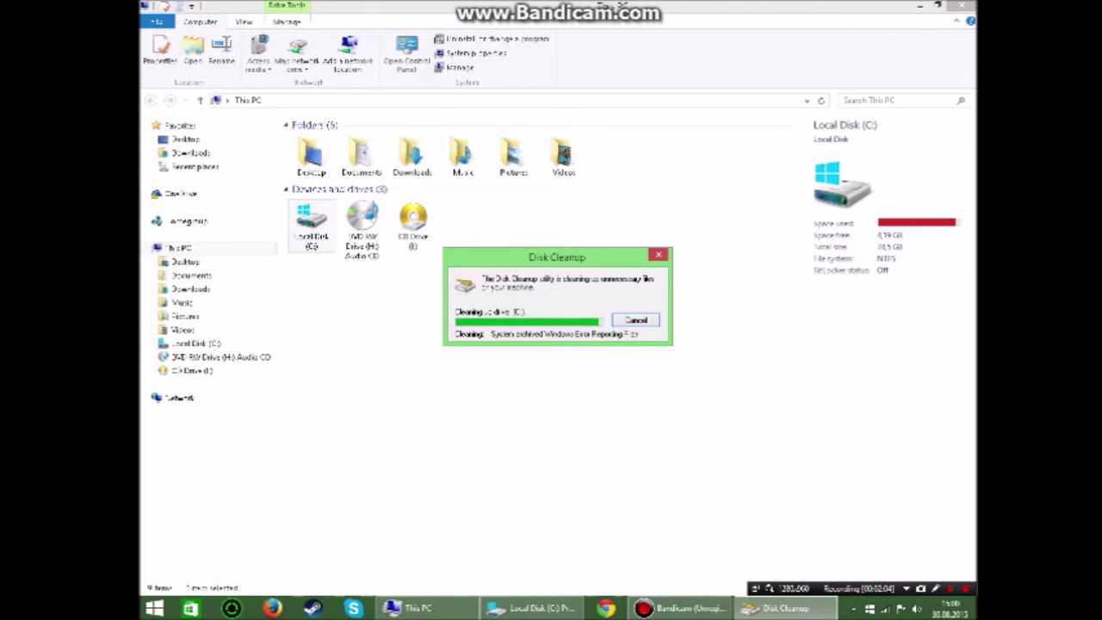
Step: Switch to CCleaner and run the cleaner with its preselected Windows items
{"action": "left_click", "coordinate": [919, 6]}
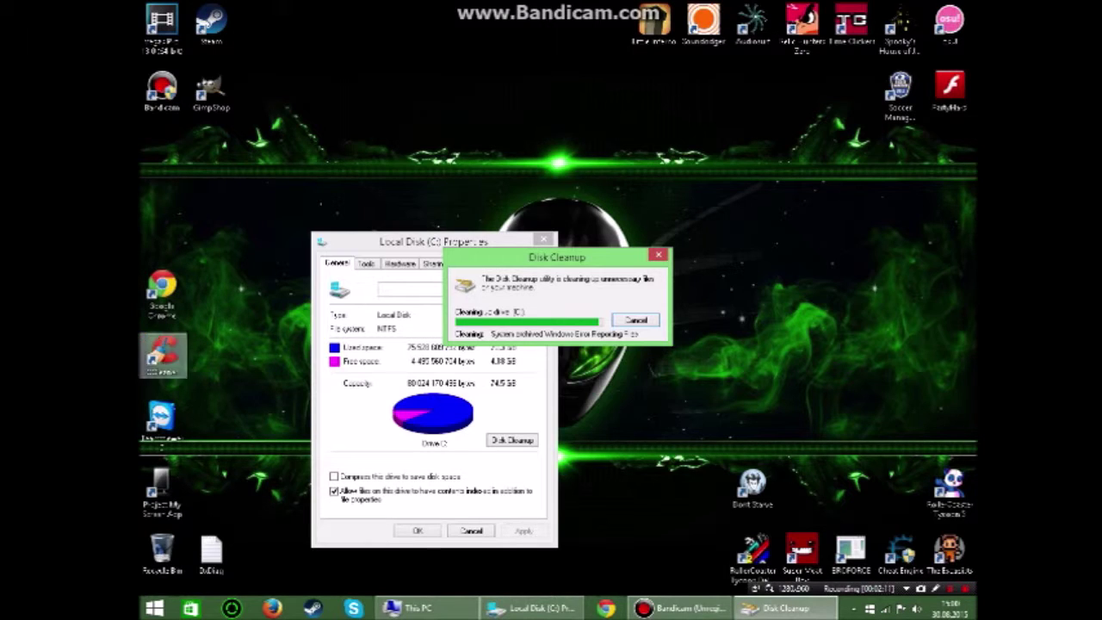
{"action": "left_click", "coordinate": [161, 353]}
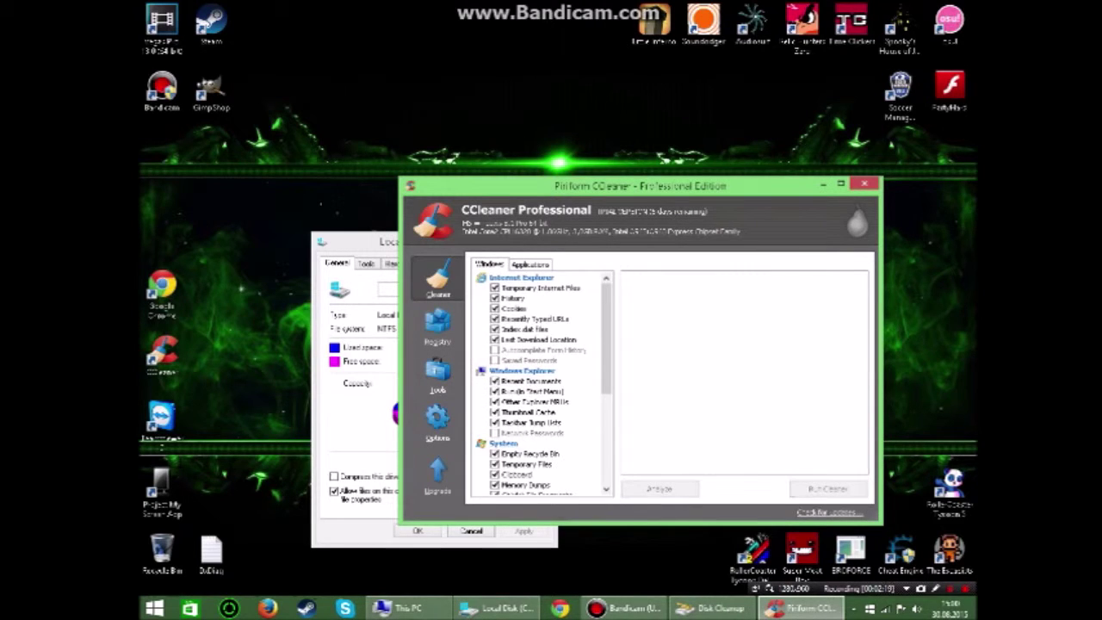
{"action": "left_click_drag", "start_coordinate": [639, 185], "coordinate": [552, 107]}
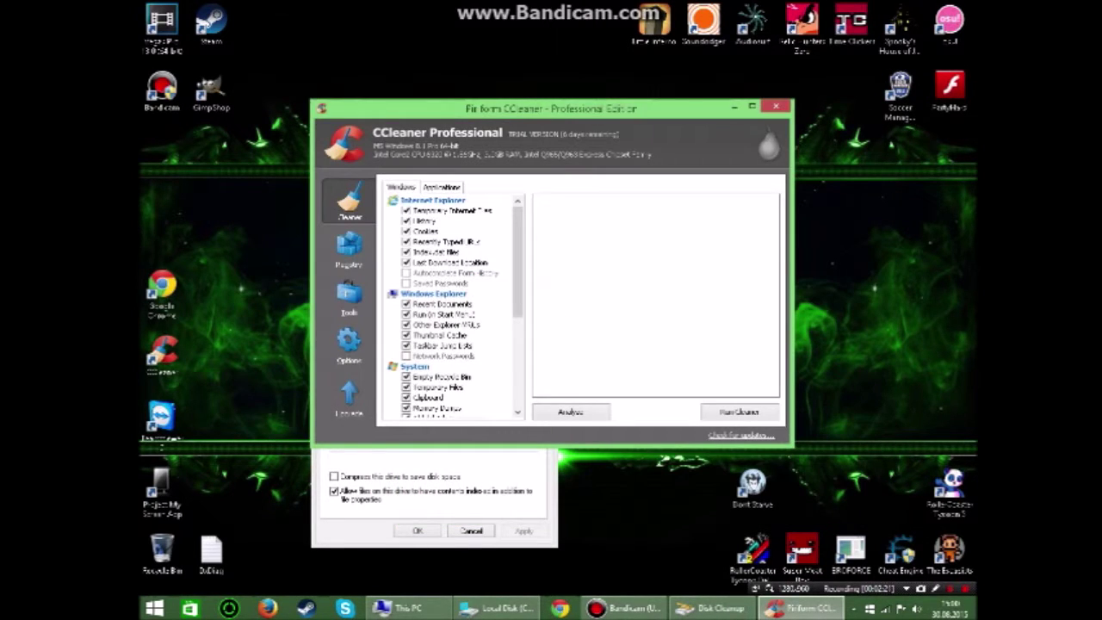
{"action": "scroll", "coordinate": [452, 307], "scroll_direction": "down", "scroll_amount": 4}
{"action": "scroll", "coordinate": [453, 306], "scroll_direction": "up", "scroll_amount": 4}
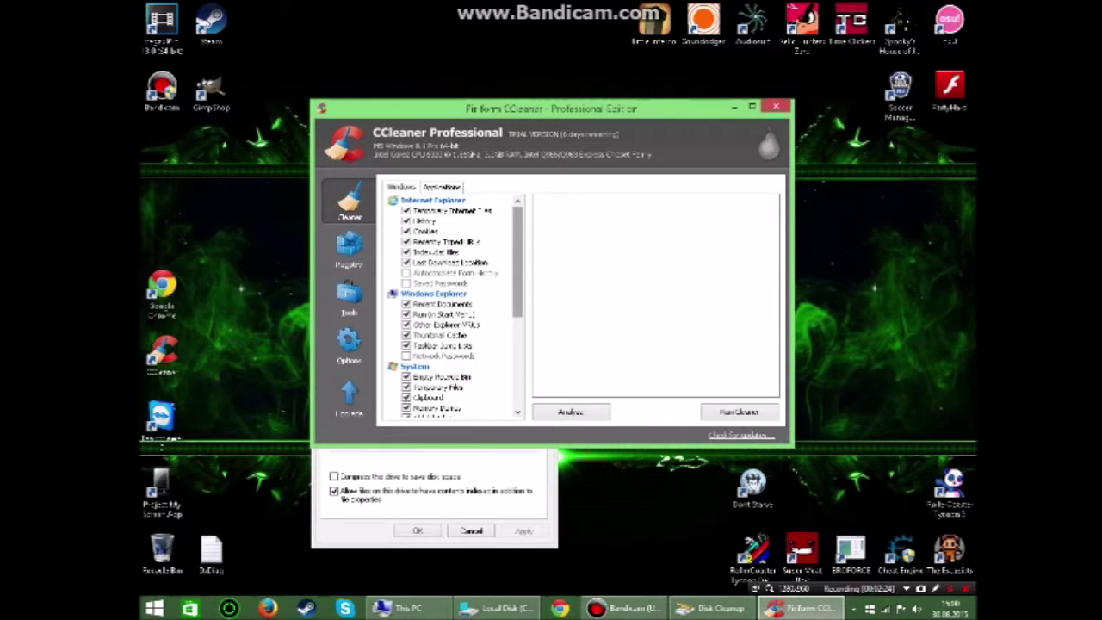
{"action": "left_click", "coordinate": [739, 411]}
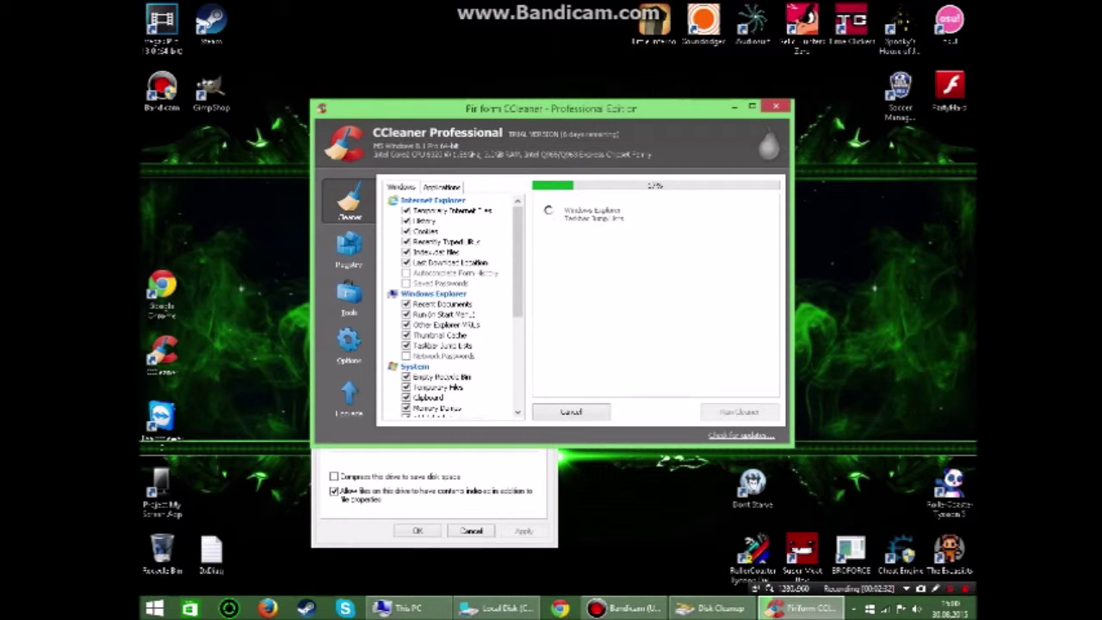
Step: Check the progress of both cleanups, and close the Local Disk (C:) properties and This PC windows
{"action": "left_click", "coordinate": [734, 106]}
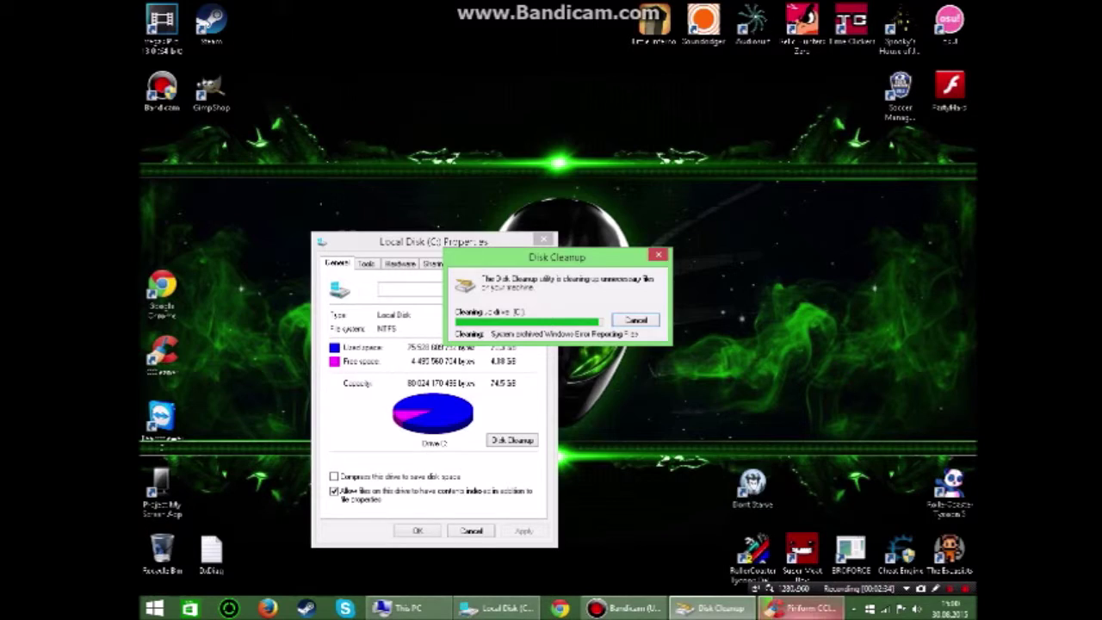
{"action": "left_click", "coordinate": [801, 608]}
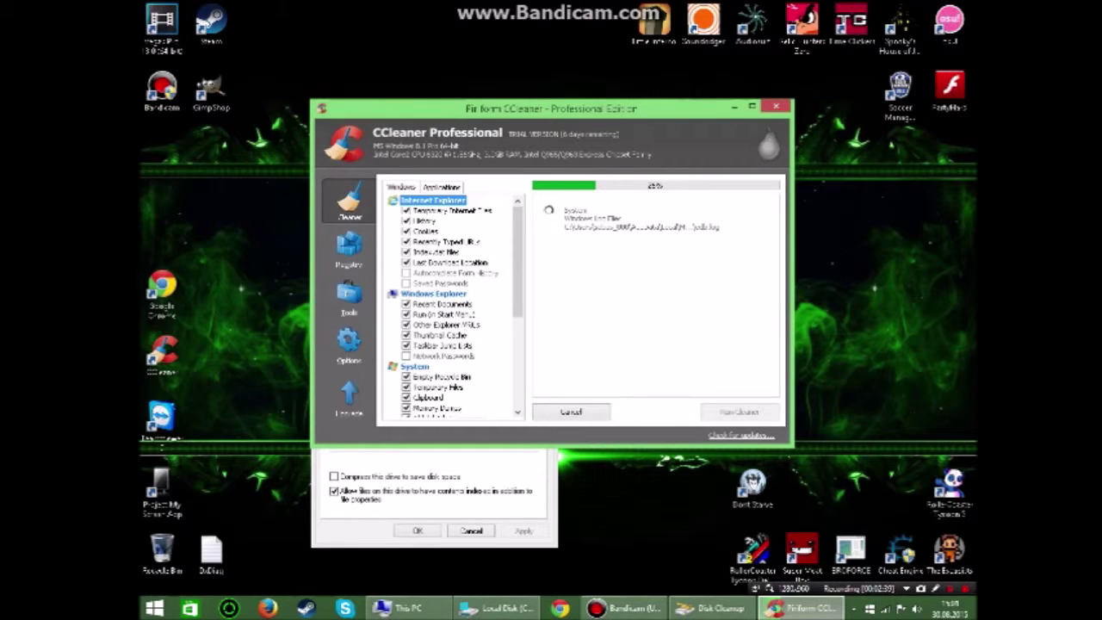
{"action": "left_click", "coordinate": [734, 106]}
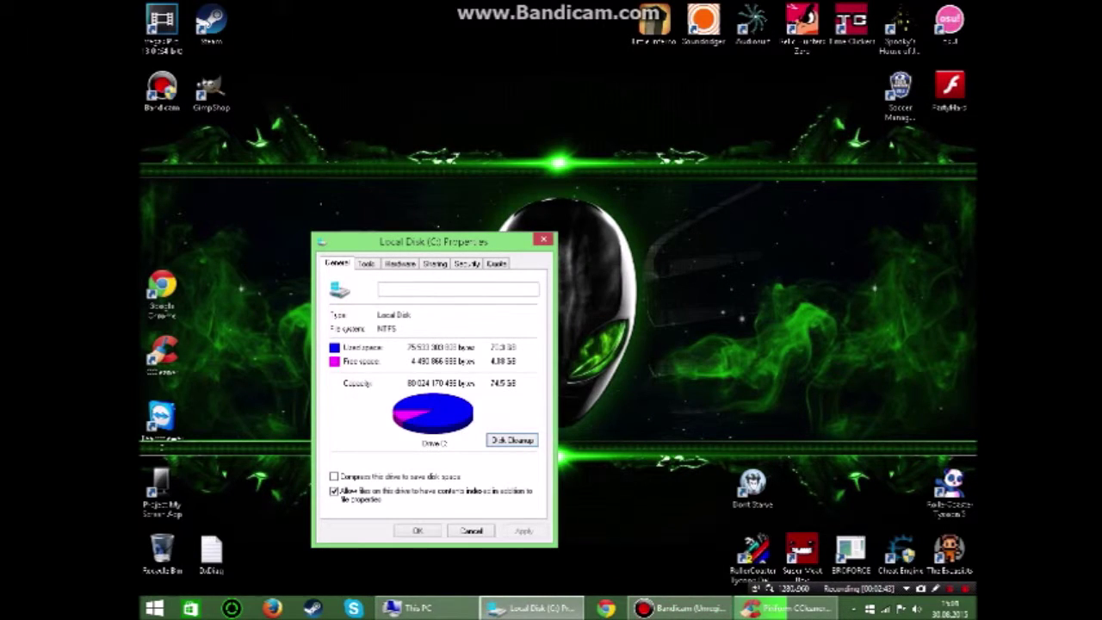
{"action": "left_click", "coordinate": [542, 240]}
{"action": "left_click", "coordinate": [427, 608]}
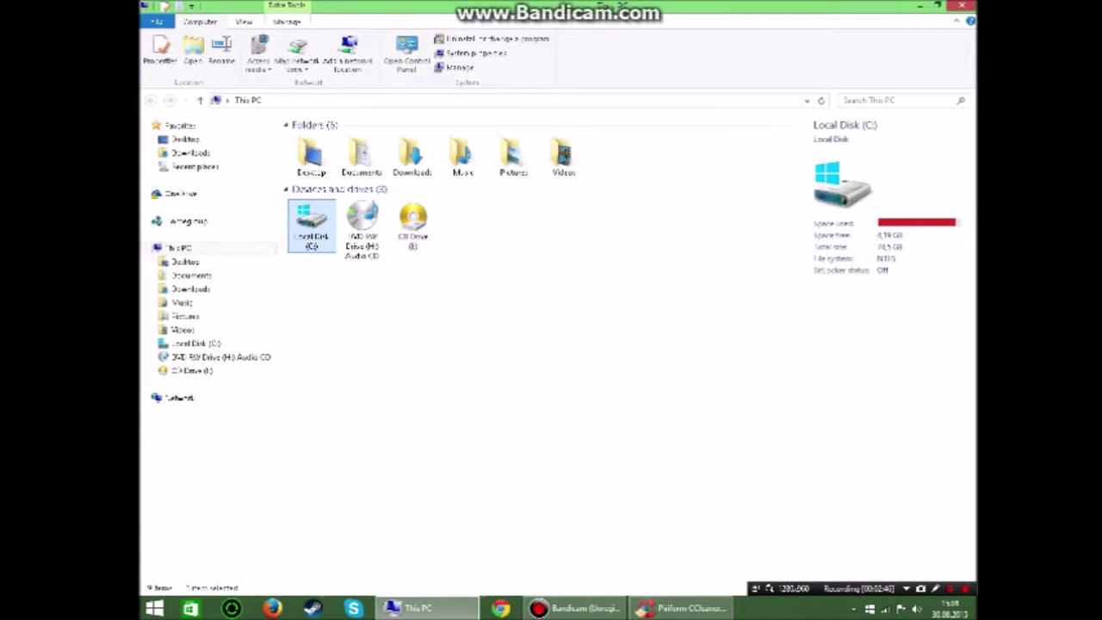
{"action": "left_click", "coordinate": [962, 5]}
Step: Return to CCleaner and examine the amount of data removed in the cleaning results
{"action": "left_click", "coordinate": [510, 608]}
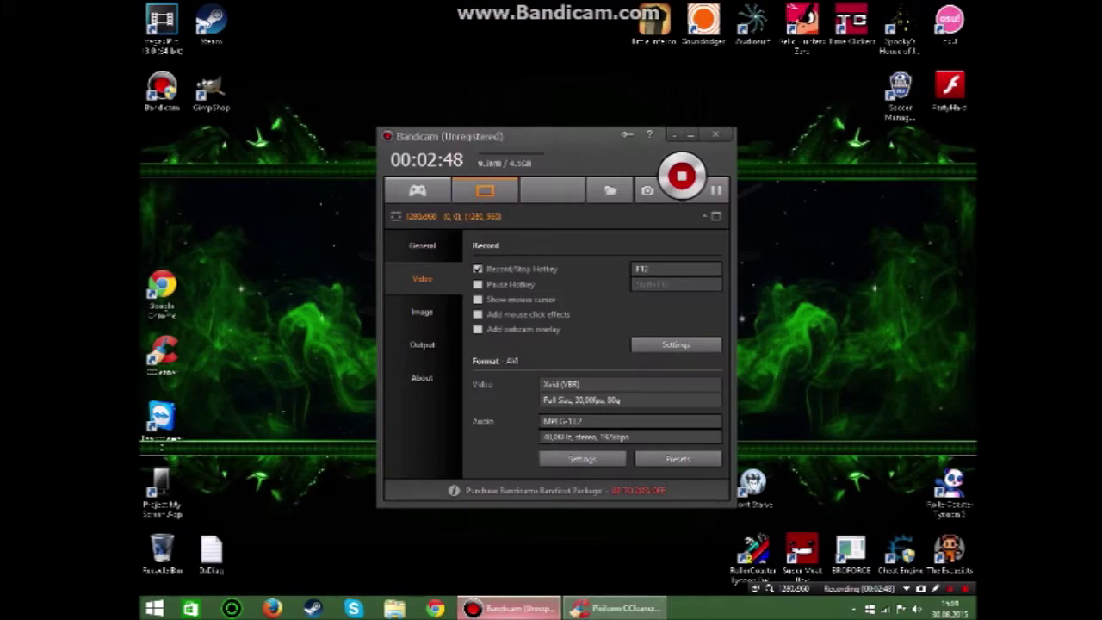
{"action": "left_click", "coordinate": [616, 608]}
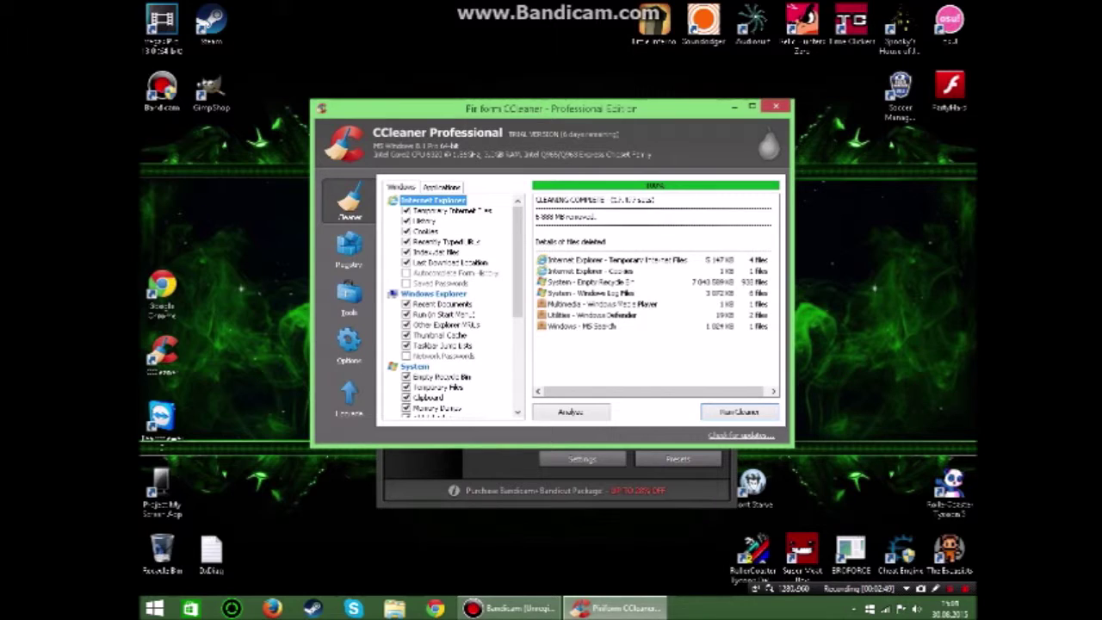
{"action": "left_click_drag", "start_coordinate": [535, 216], "coordinate": [712, 224]}
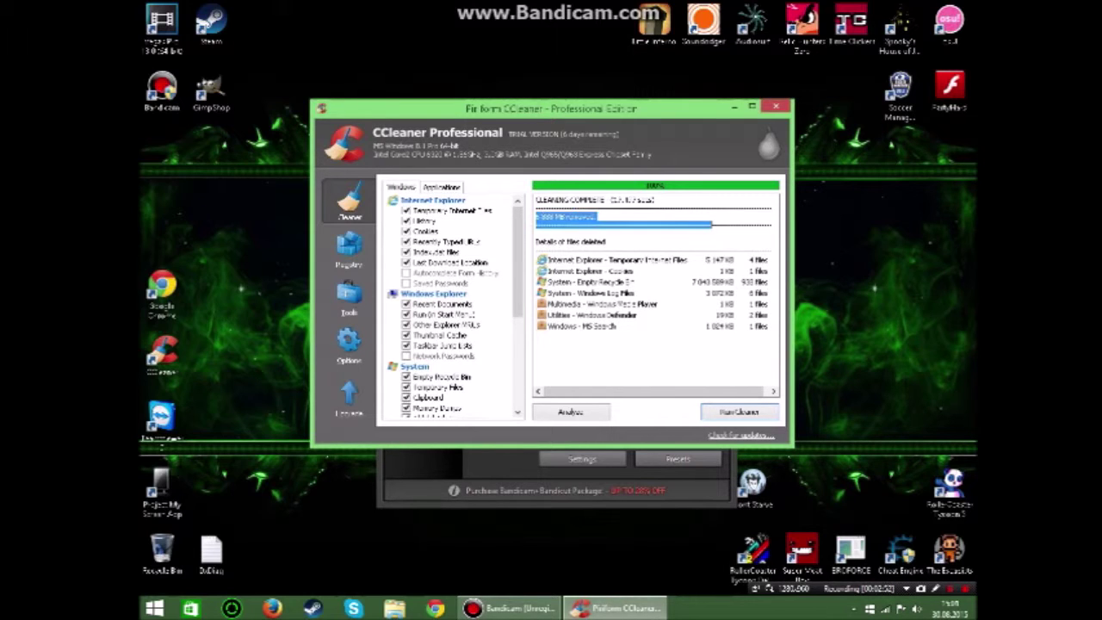
{"action": "left_click", "coordinate": [620, 223]}
Step: Check the free space of Local Disk (C:) in This PC and close the window
{"action": "key", "text": "super+e"}
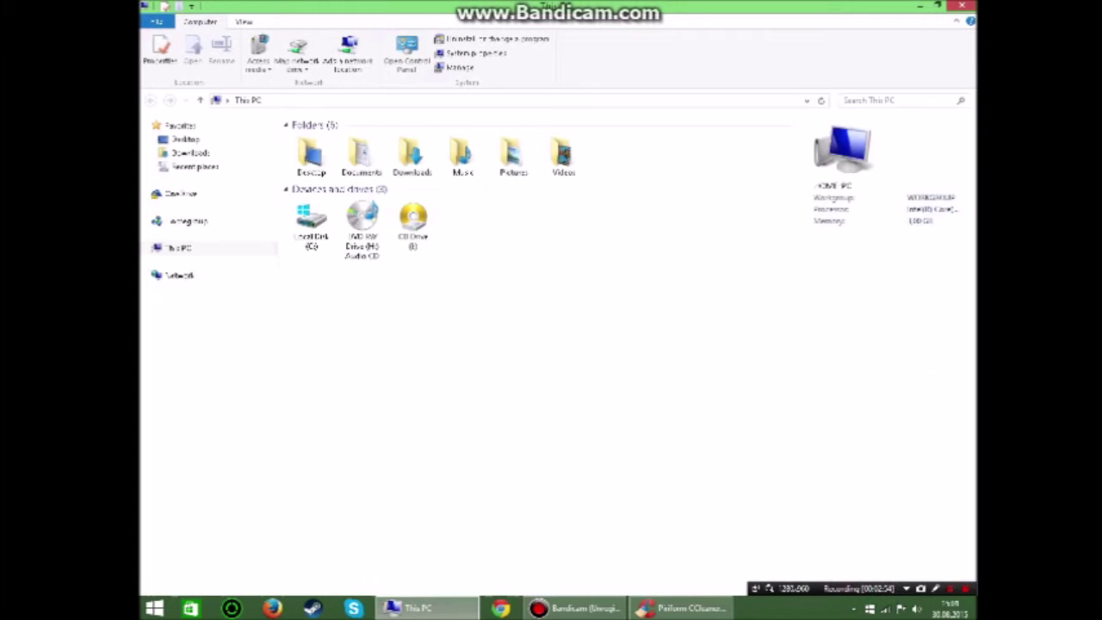
{"action": "left_click", "coordinate": [311, 226]}
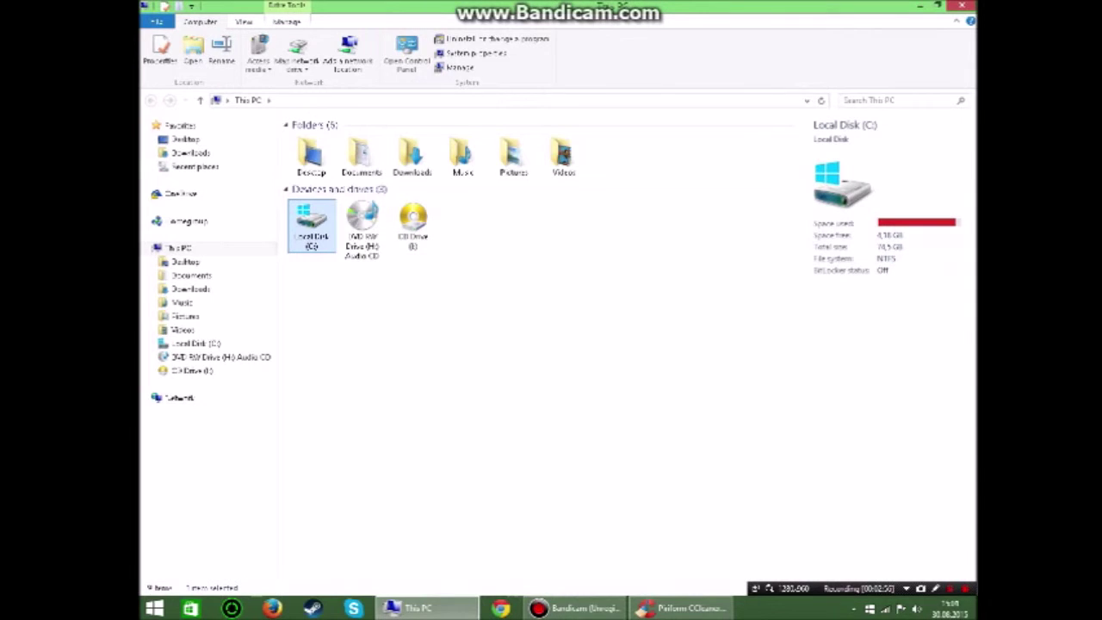
{"action": "left_click", "coordinate": [962, 5]}
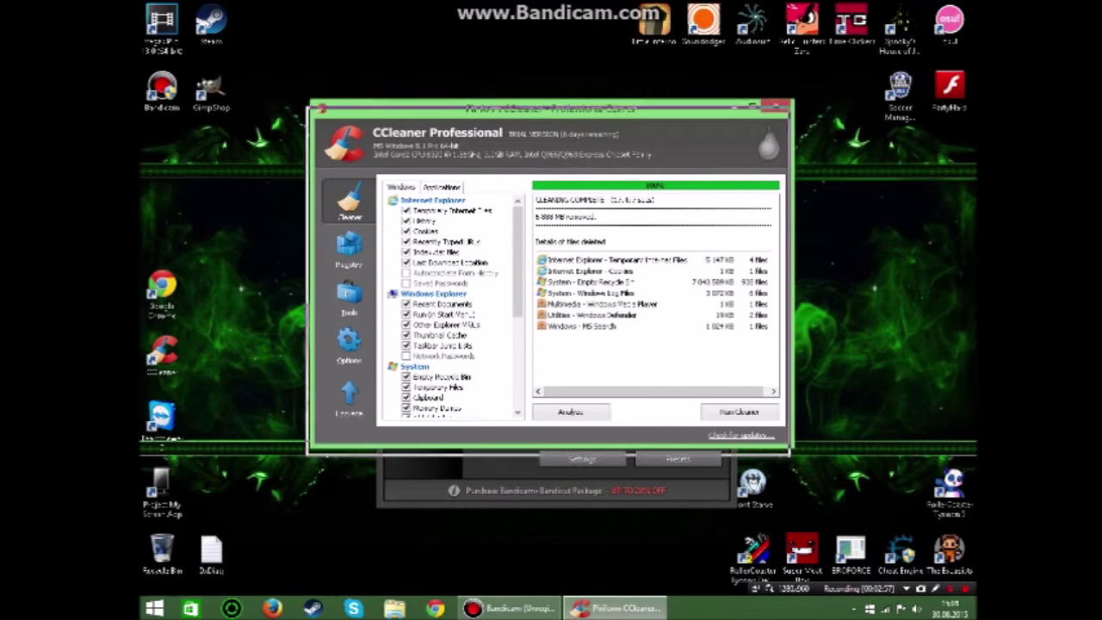
Step: Move the CCleaner window aside, clear away the recorder window and close CCleaner
{"action": "mouse_move", "coordinate": [603, 109]}
{"action": "left_mouse_down"}
{"action": "mouse_move", "coordinate": [579, 122]}
{"action": "mouse_move", "coordinate": [653, 102]}
{"action": "left_mouse_up"}
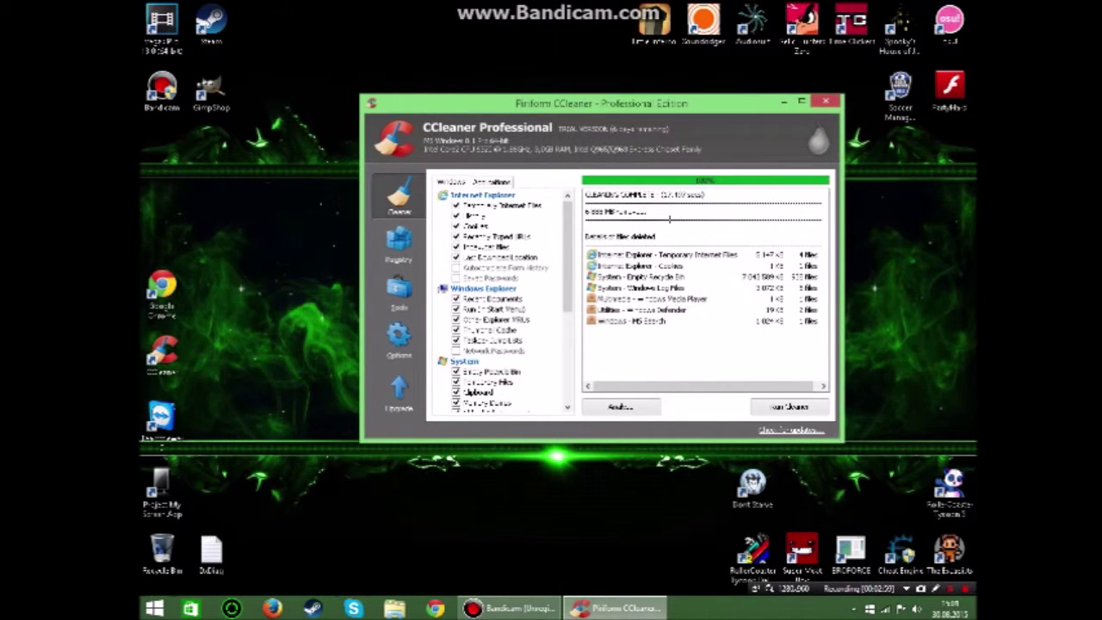
{"action": "left_click", "coordinate": [516, 608]}
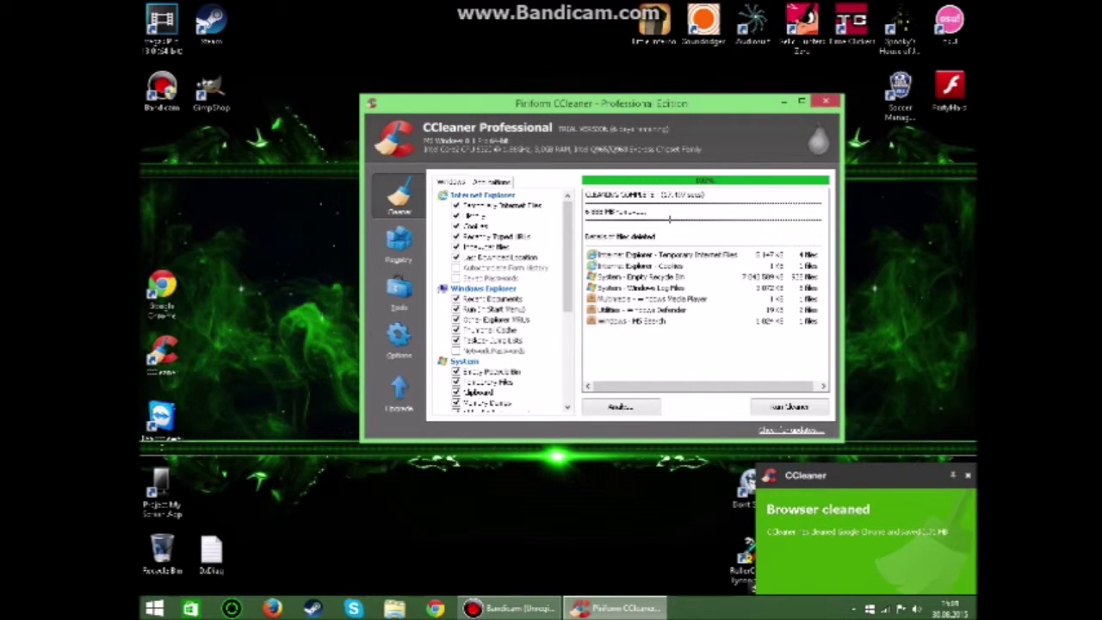
{"action": "key", "text": "alt+F4"}
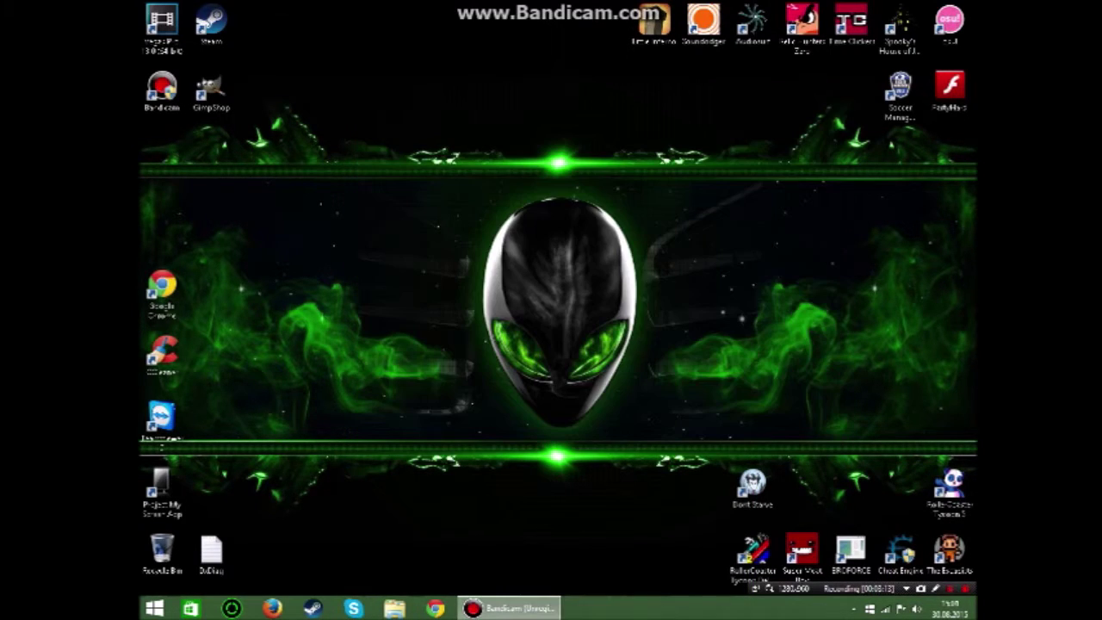
{"action": "left_click", "coordinate": [508, 608]}
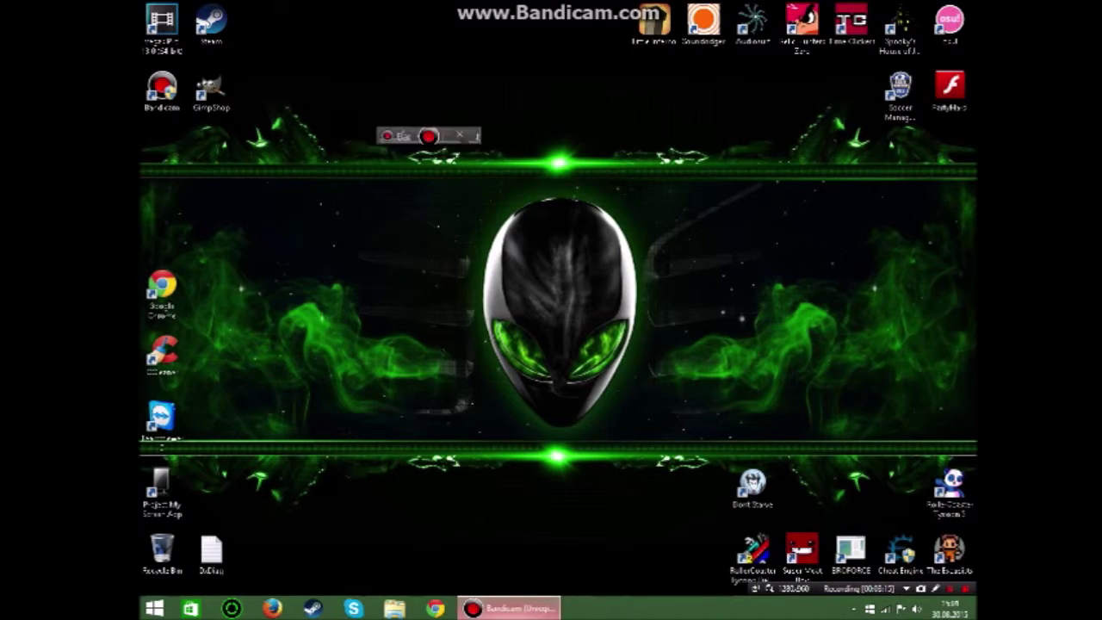
{"action": "left_click", "coordinate": [690, 134]}
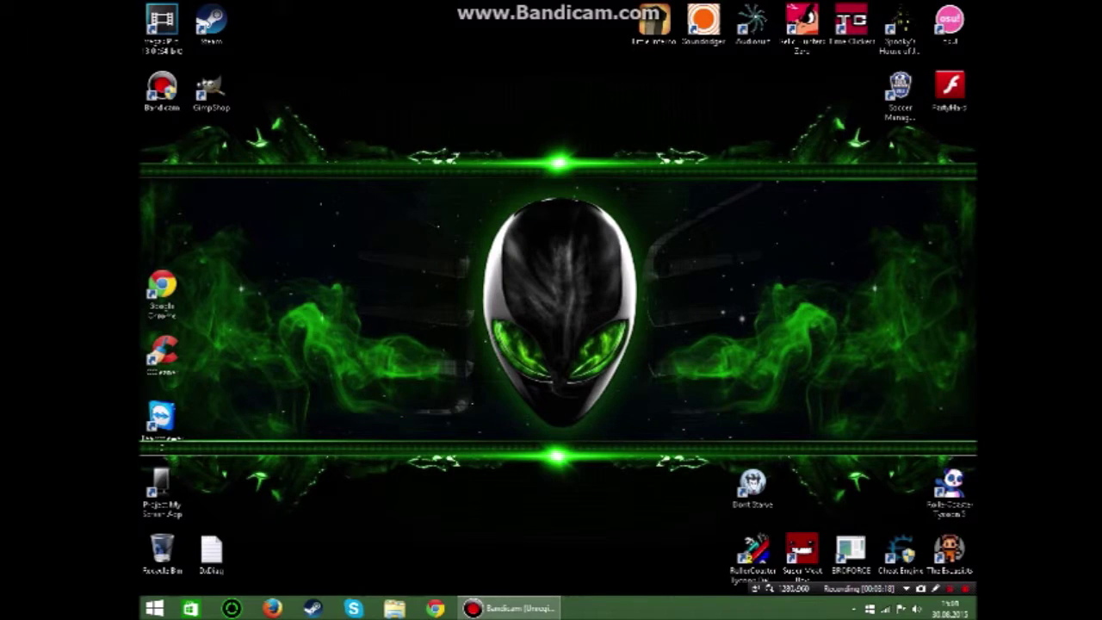